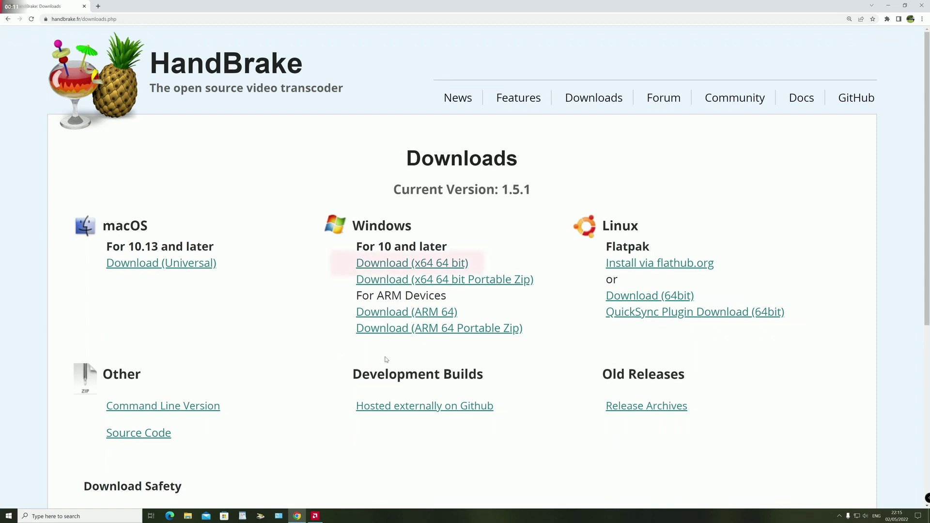
# Download the HandBrake 1.5.1 Windows x64 installer from handbrake.fr/downloads
pyautogui.click(434, 266)
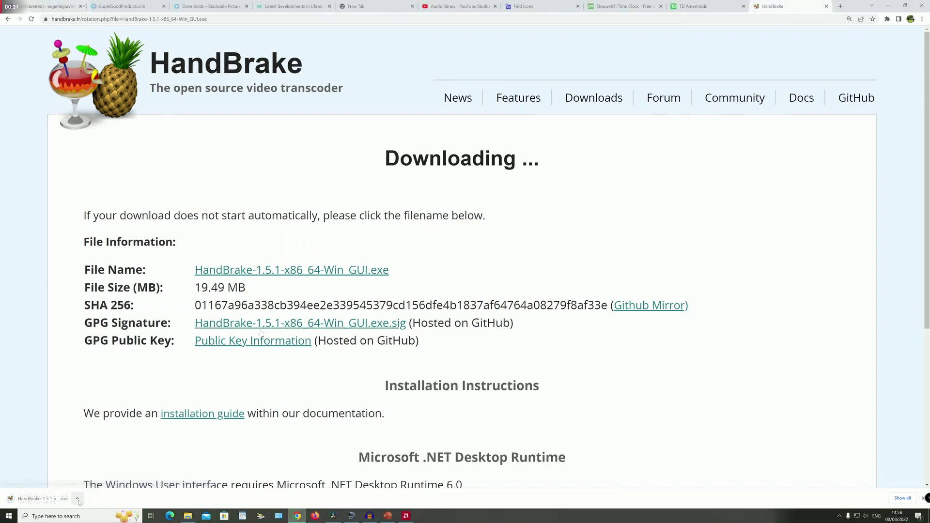
# Open the downloaded HandBrake installer from Chrome's download bar
pyautogui.click(78, 500)
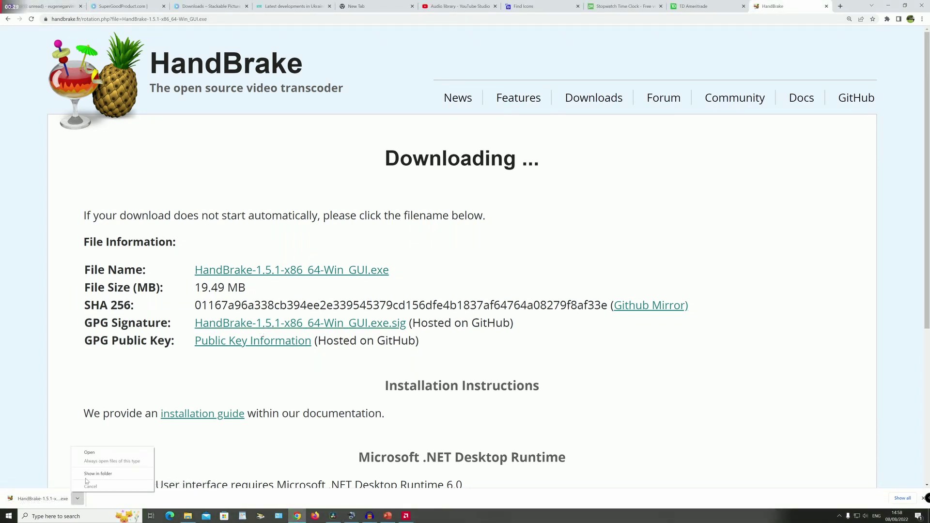
pyautogui.click(89, 453)
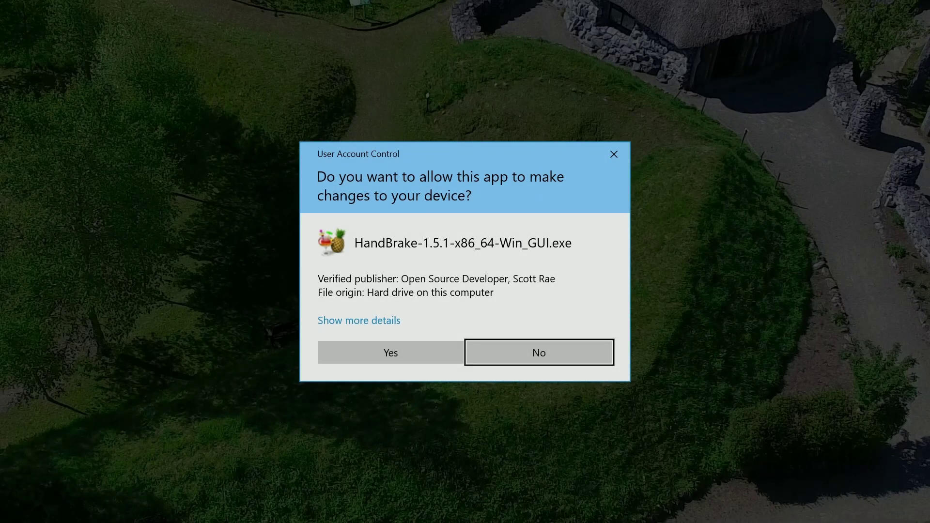
# Allow the setup to run, accept the license and install HandBrake into the default folder
pyautogui.click(398, 353)
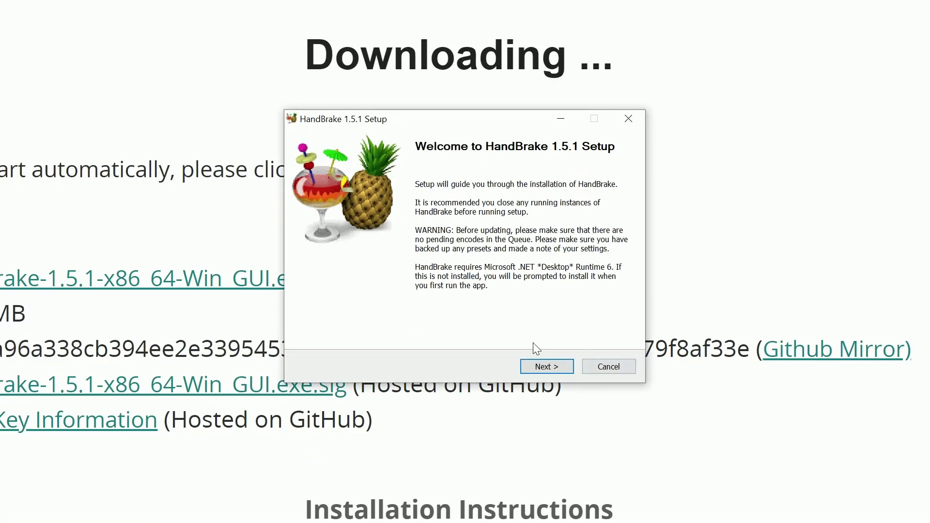
pyautogui.click(542, 368)
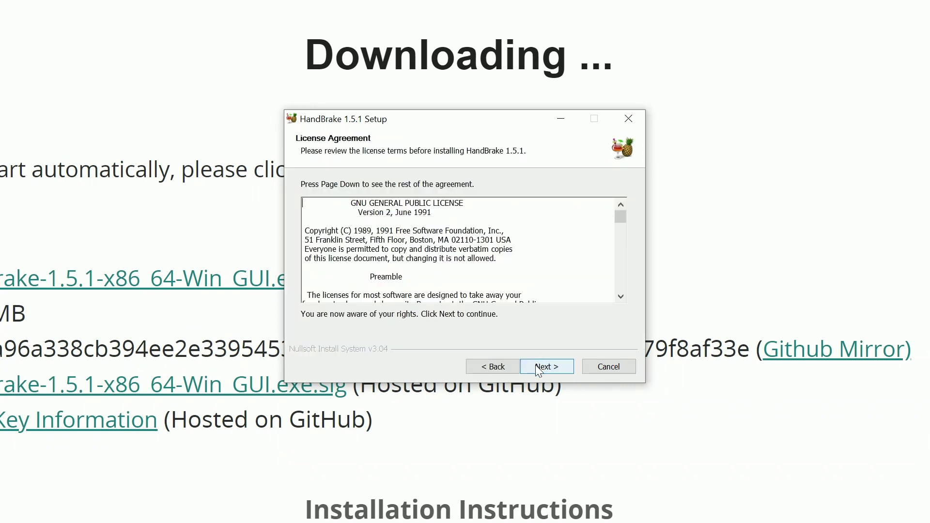
pyautogui.click(539, 370)
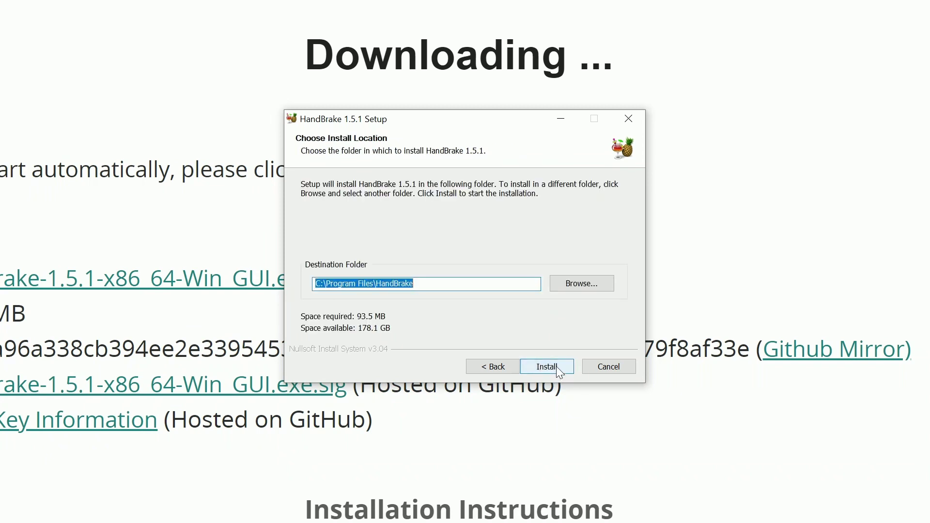
pyautogui.click(556, 367)
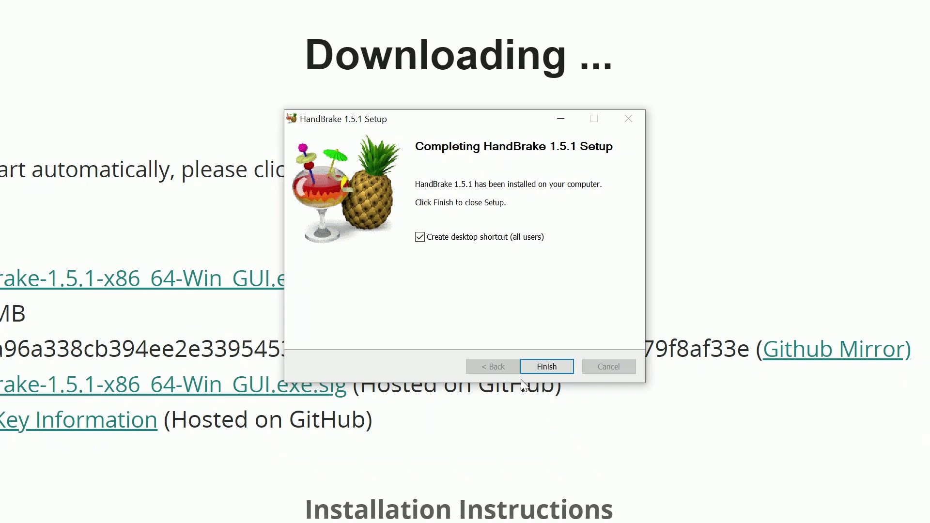
# Finish HandBrake Setup and launch HandBrake from its Start Menu folder
pyautogui.click(547, 367)
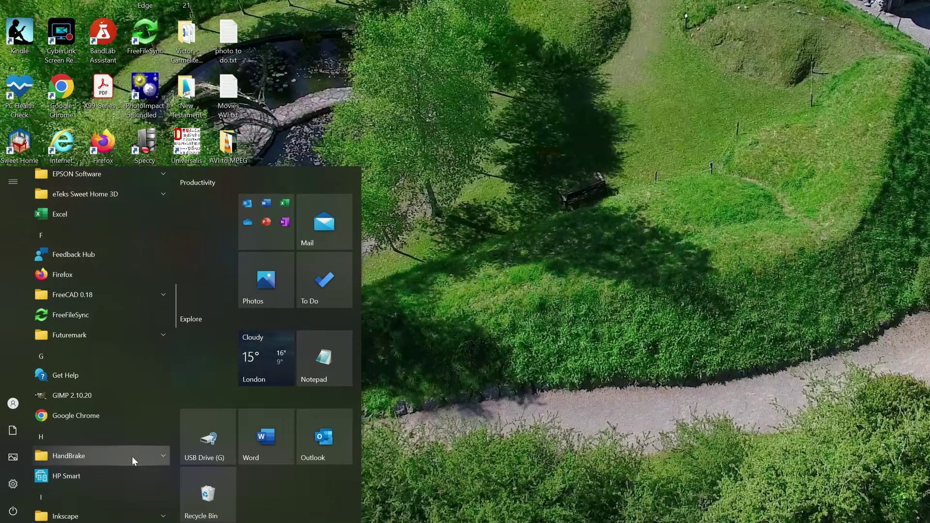
pyautogui.click(132, 457)
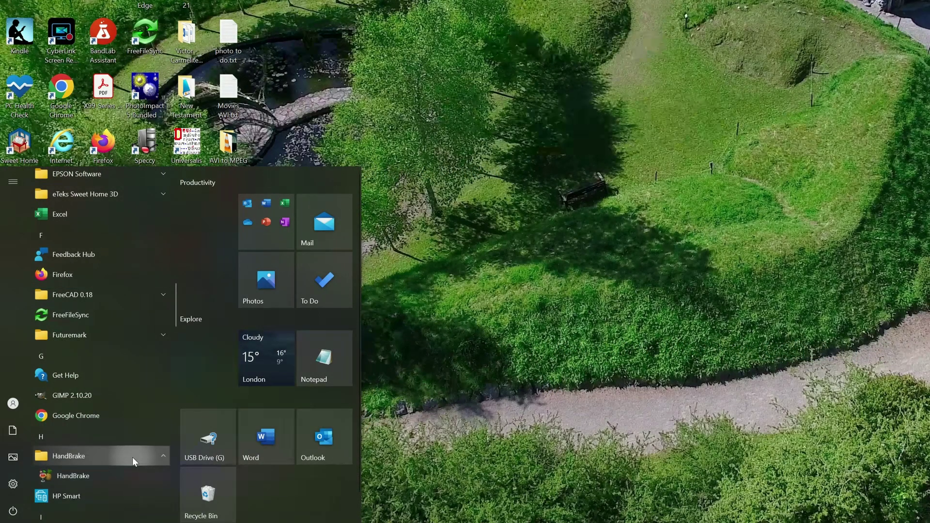
pyautogui.click(93, 475)
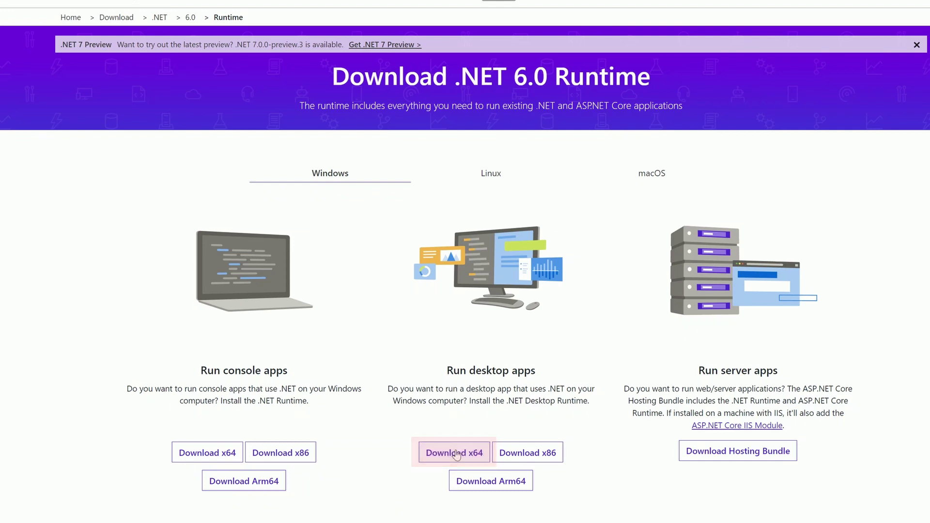
# Download the .NET Desktop Runtime 6.0.4 x64 installer under 'Run desktop apps'
pyautogui.click(455, 456)
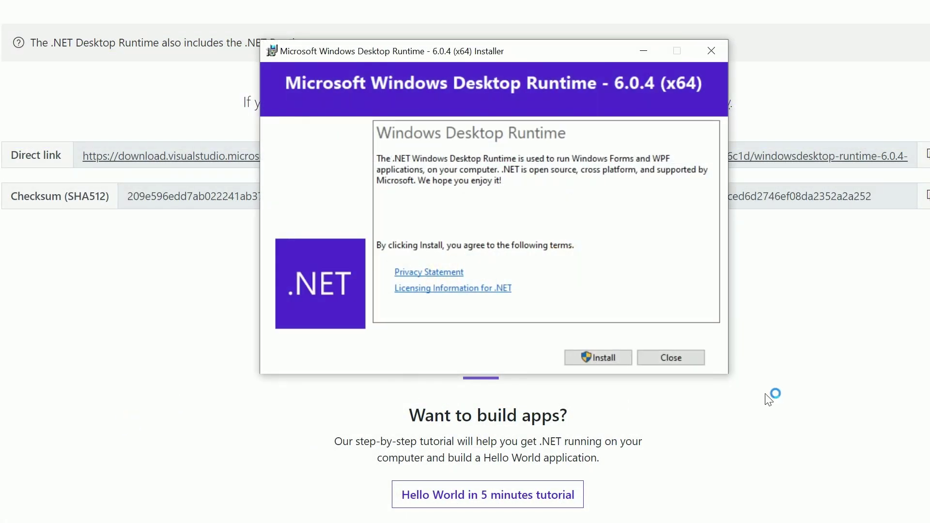
# Install Desktop Runtime 6.0.4 (x64), close its installer, and relaunch HandBrake
pyautogui.click(596, 358)
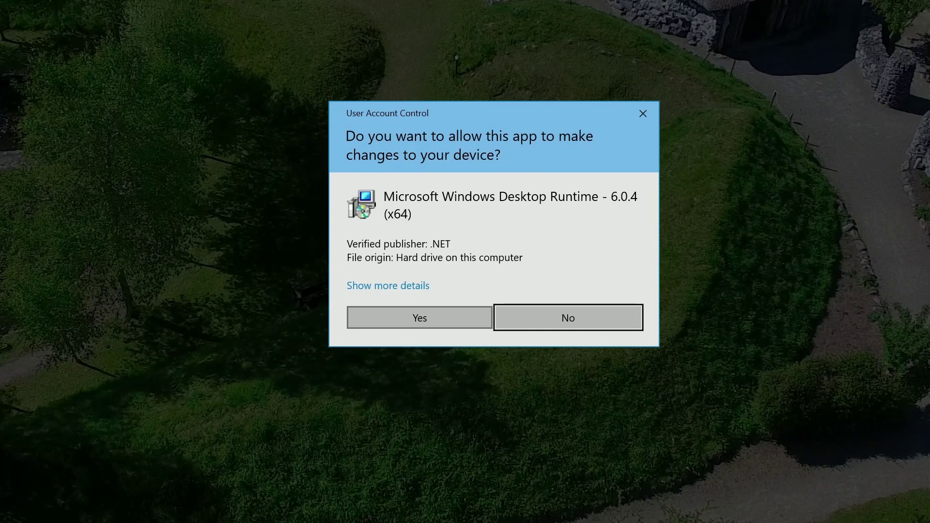
pyautogui.click(461, 320)
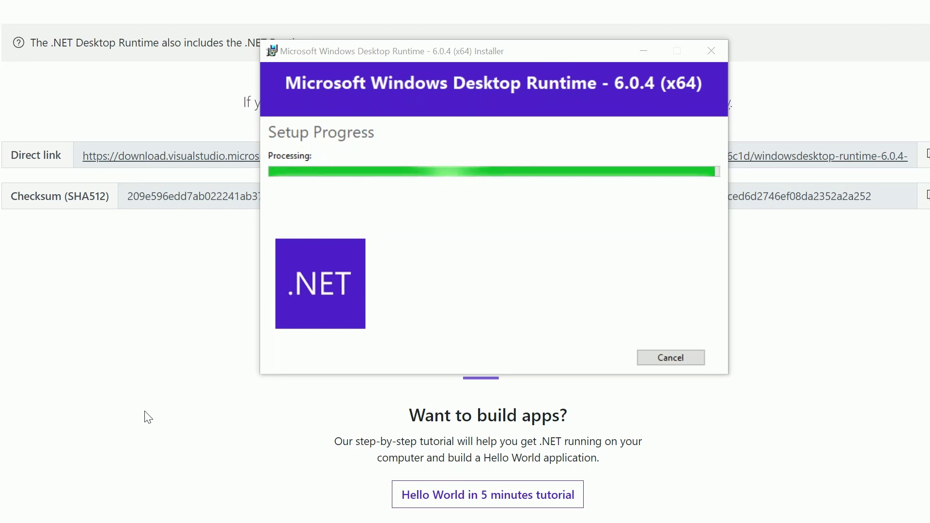
pyautogui.click(673, 341)
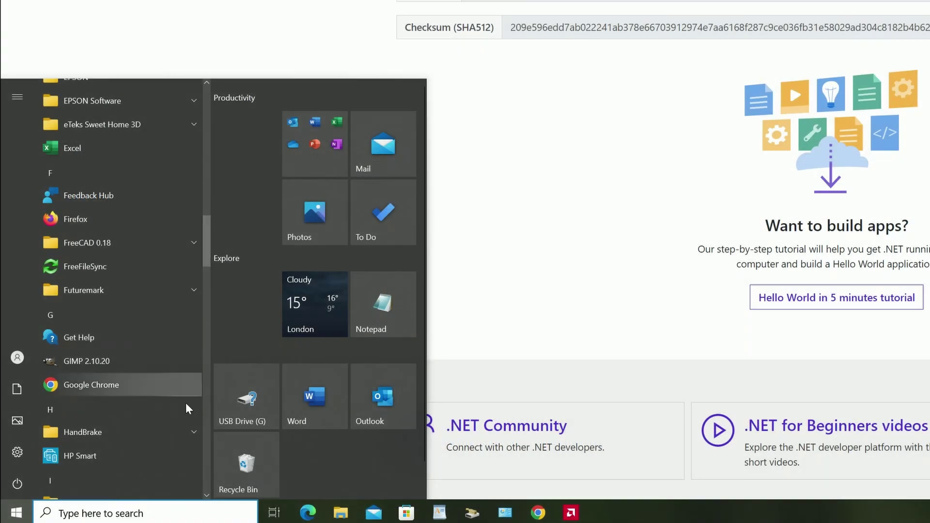
pyautogui.click(91, 454)
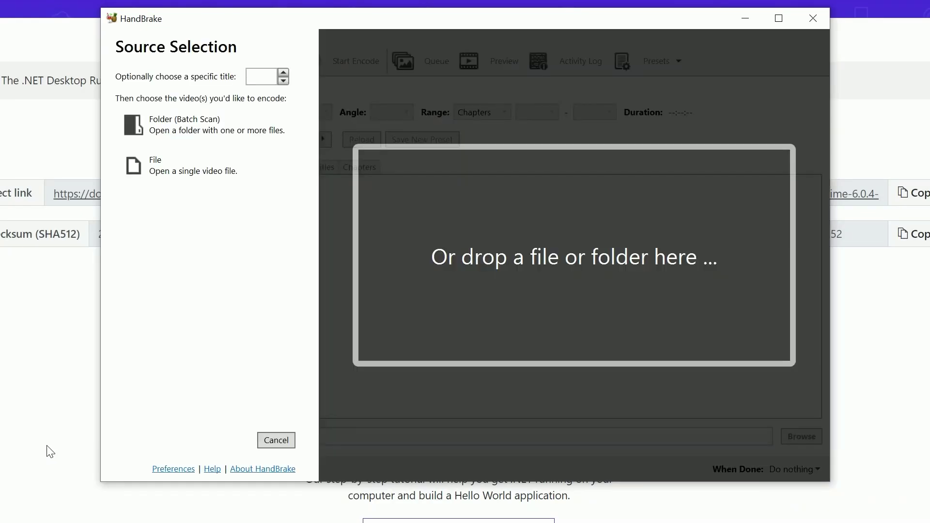